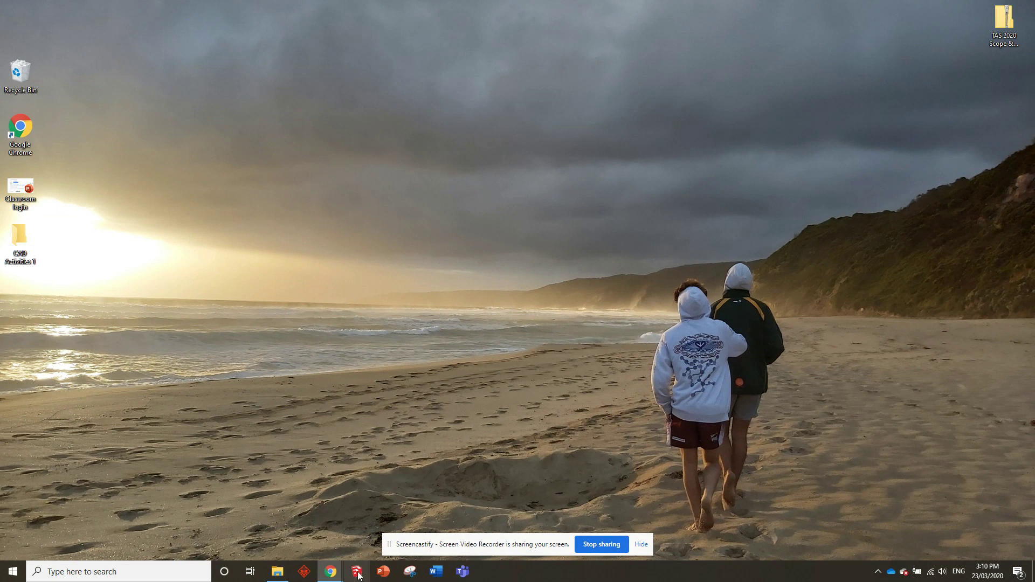
Step: Launch SketchUp 2018 from its folder in the Start menu's app list
{"action": "left_click", "coordinate": [13, 572]}
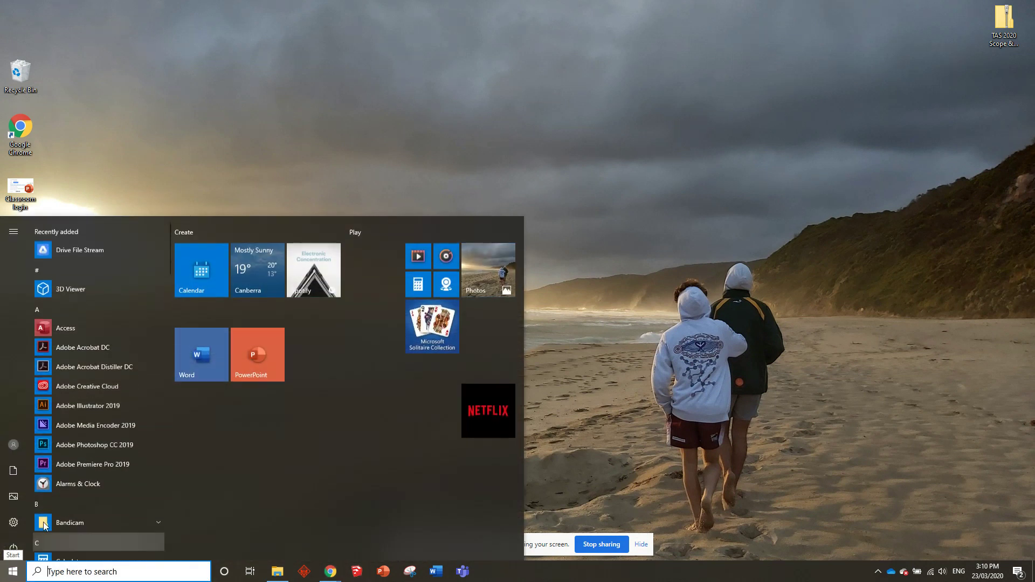
{"action": "scroll", "coordinate": [102, 415], "scroll_direction": "down", "scroll_amount": 15}
{"action": "scroll", "coordinate": [95, 414], "scroll_direction": "down", "scroll_amount": 10}
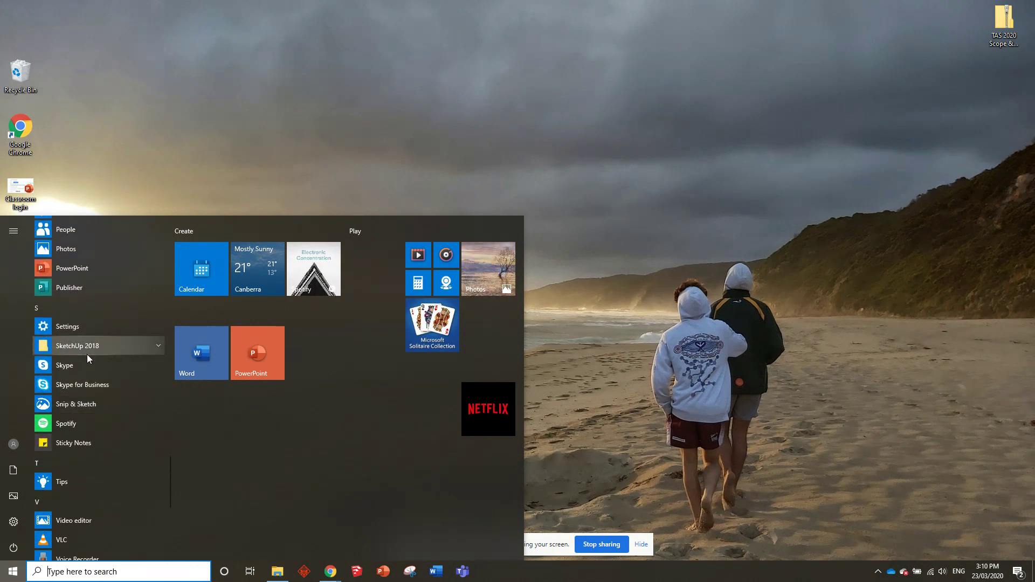
{"action": "left_click", "coordinate": [106, 345]}
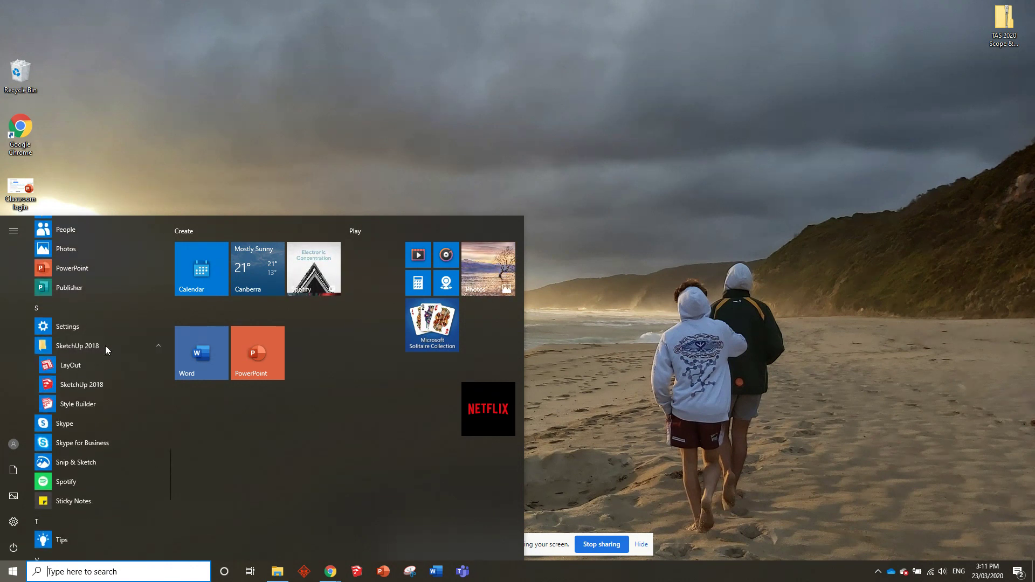
{"action": "left_click", "coordinate": [87, 386]}
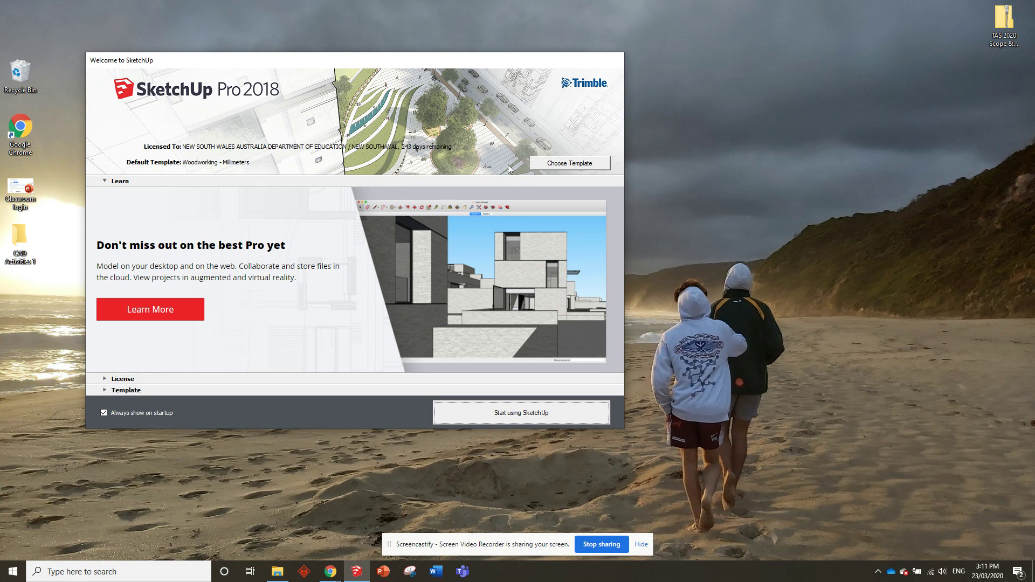
Step: Set Woodworking - Millimeters as the default template and start a new model
{"action": "left_click", "coordinate": [571, 164]}
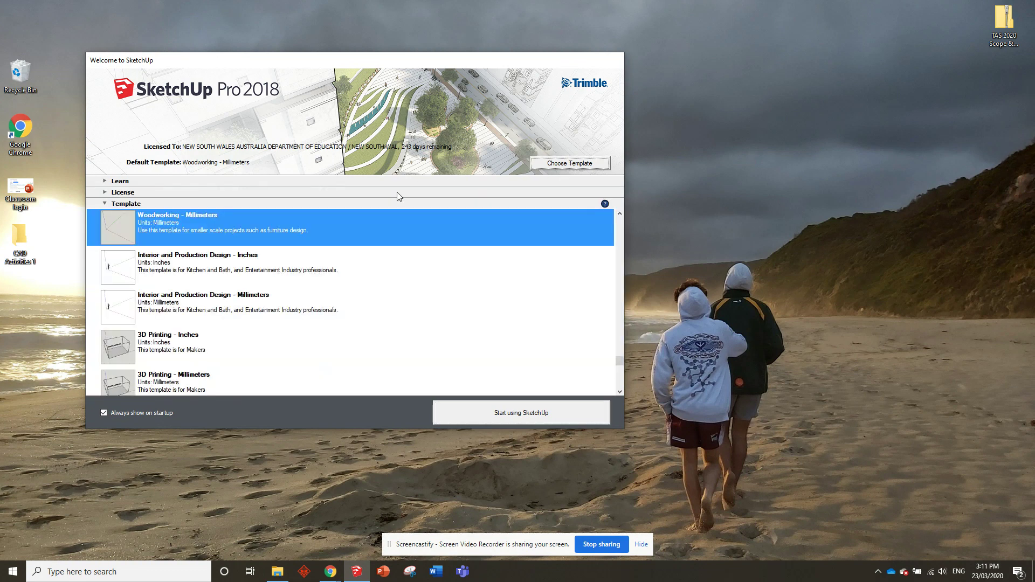
{"action": "scroll", "coordinate": [330, 273], "scroll_direction": "up", "scroll_amount": 10}
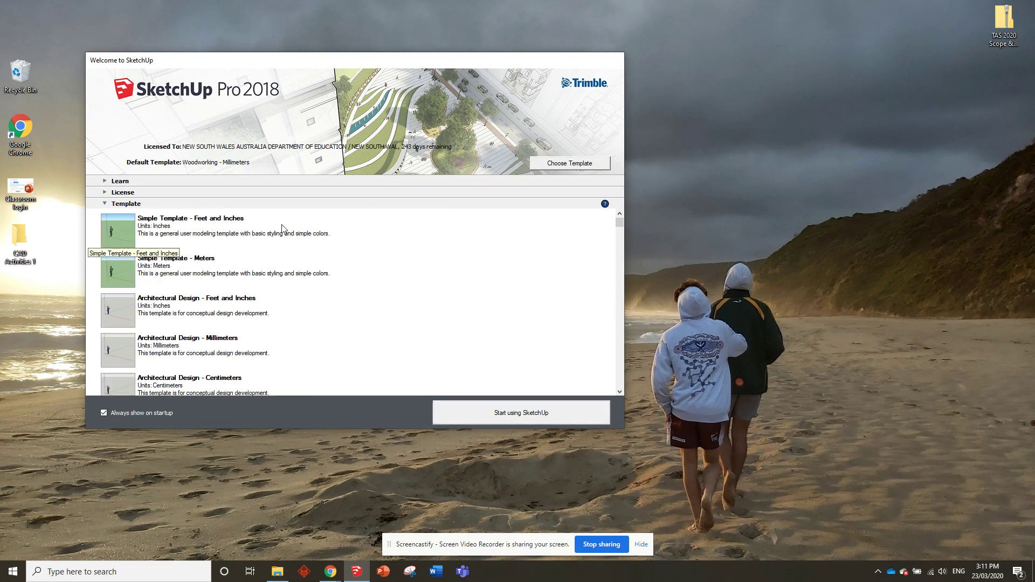
{"action": "left_click", "coordinate": [218, 240]}
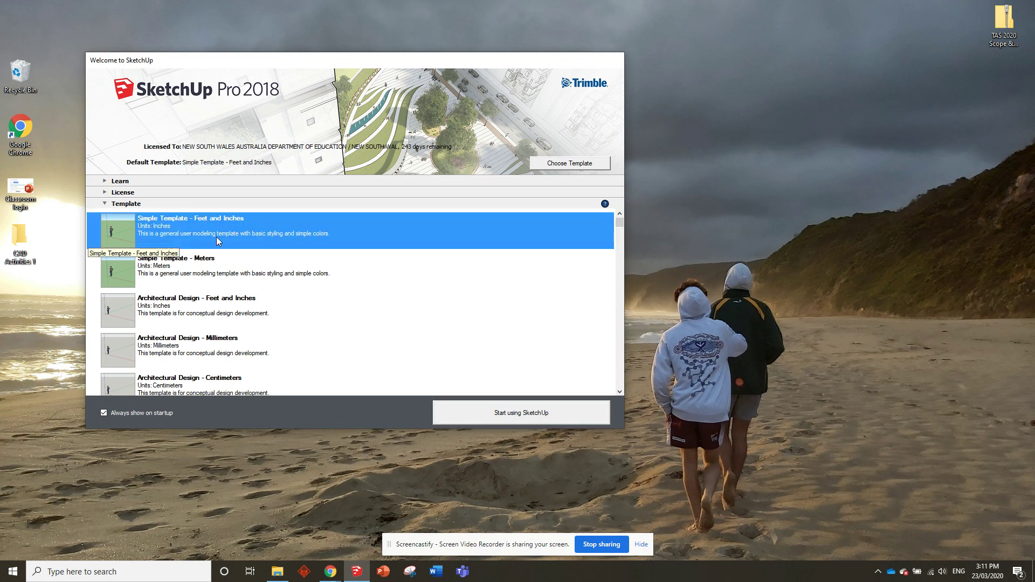
{"action": "scroll", "coordinate": [221, 245], "scroll_direction": "down", "scroll_amount": 8}
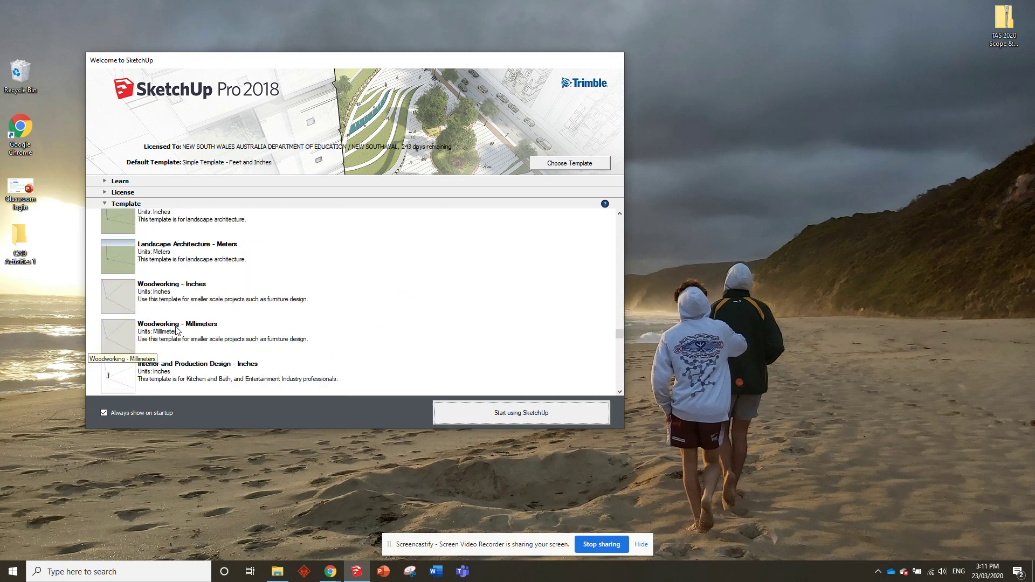
{"action": "left_click", "coordinate": [244, 345]}
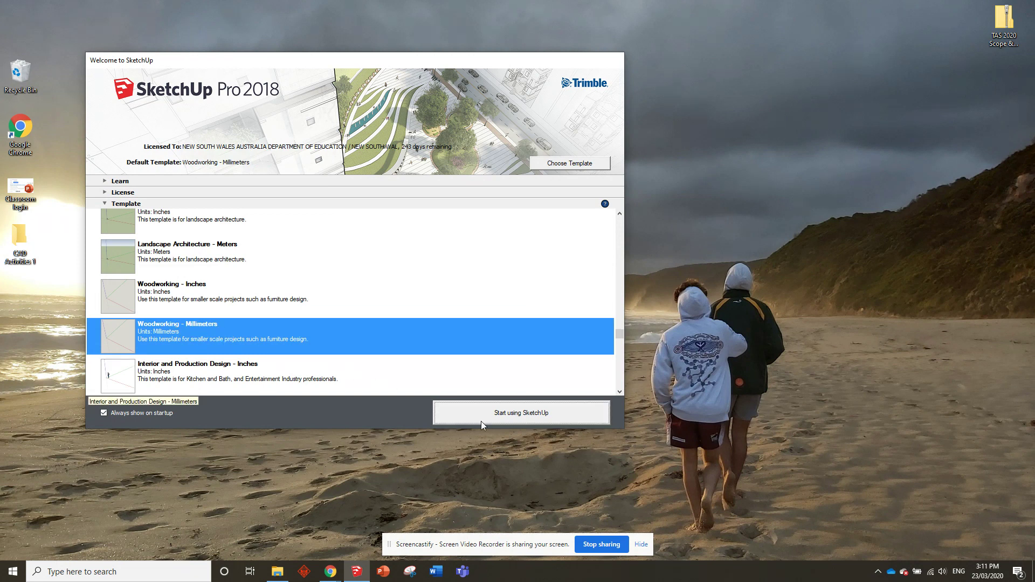
{"action": "left_click", "coordinate": [505, 415]}
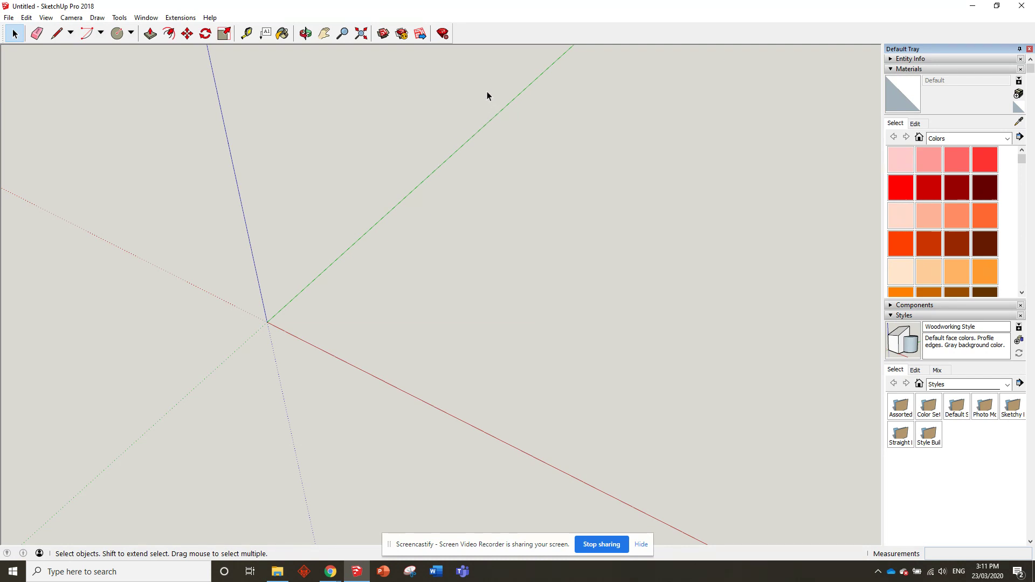
Step: Turn on the Large Tool Set toolbar and dock it against the left edge
{"action": "right_click", "coordinate": [487, 31]}
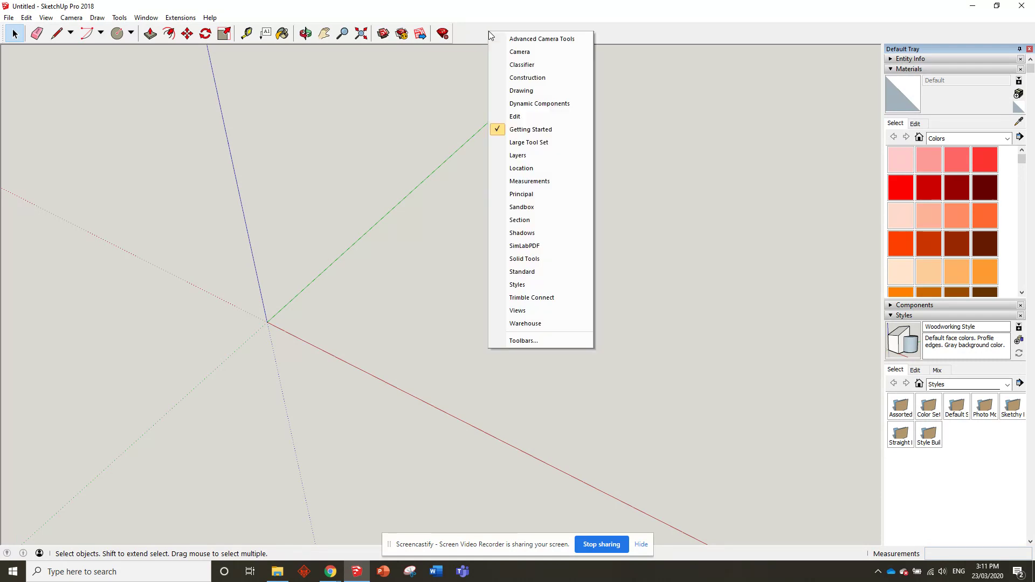
{"action": "left_click", "coordinate": [532, 141]}
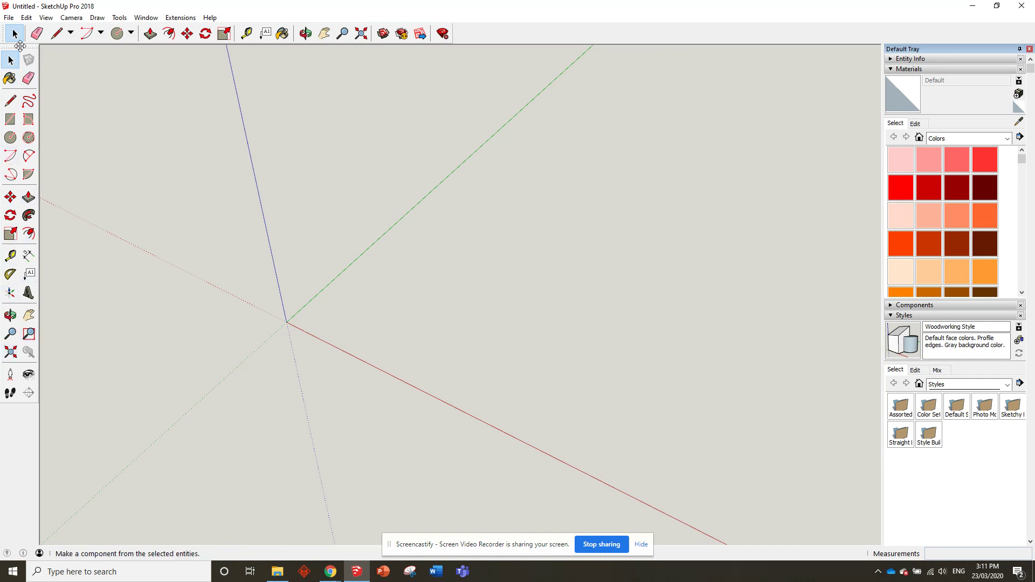
{"action": "left_click_drag", "start_coordinate": [19, 50], "coordinate": [116, 76]}
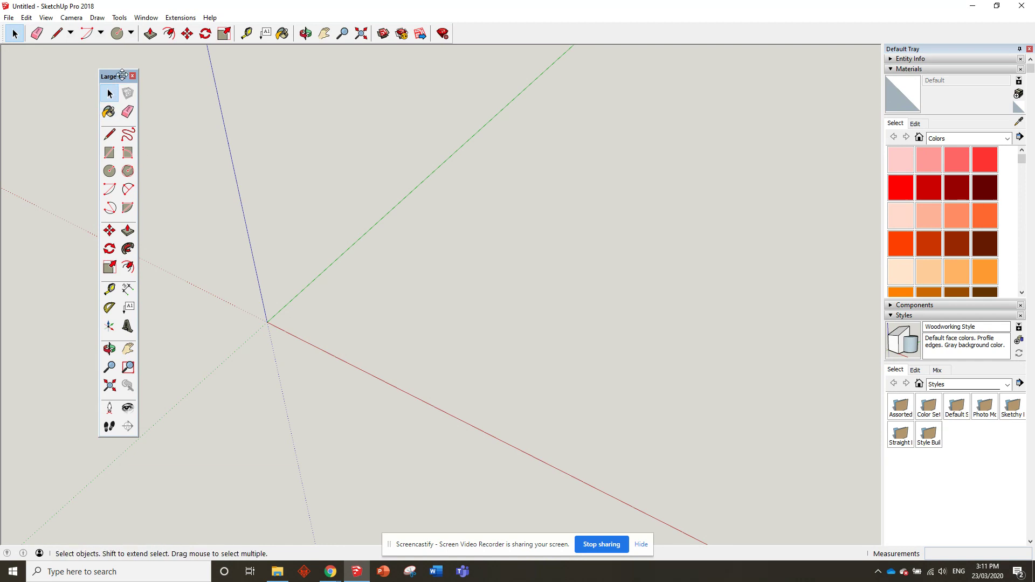
{"action": "left_click_drag", "start_coordinate": [119, 73], "coordinate": [16, 64]}
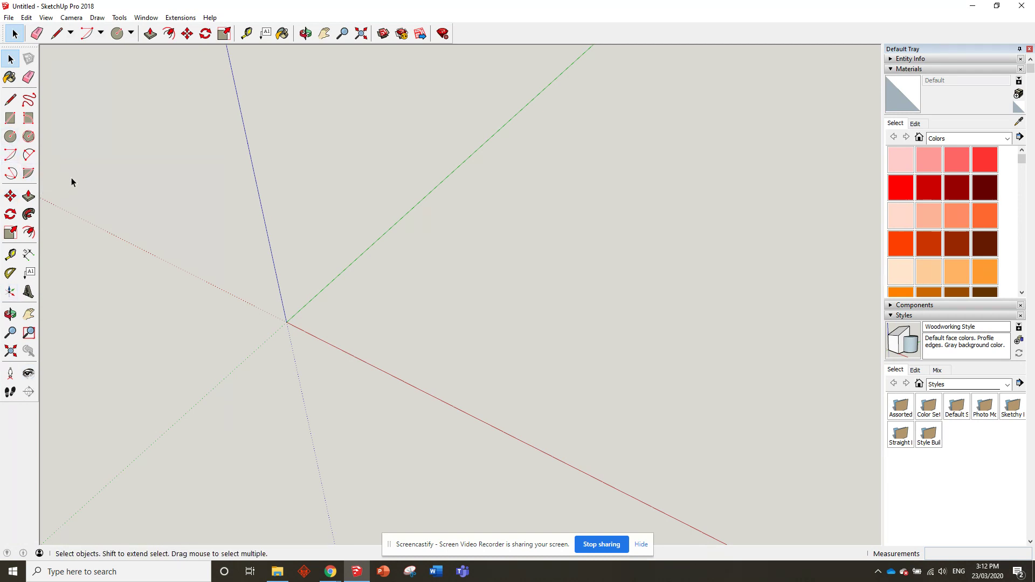
Step: Turn on the Solid Tools toolbar from the toolbar context menu
{"action": "right_click", "coordinate": [545, 32]}
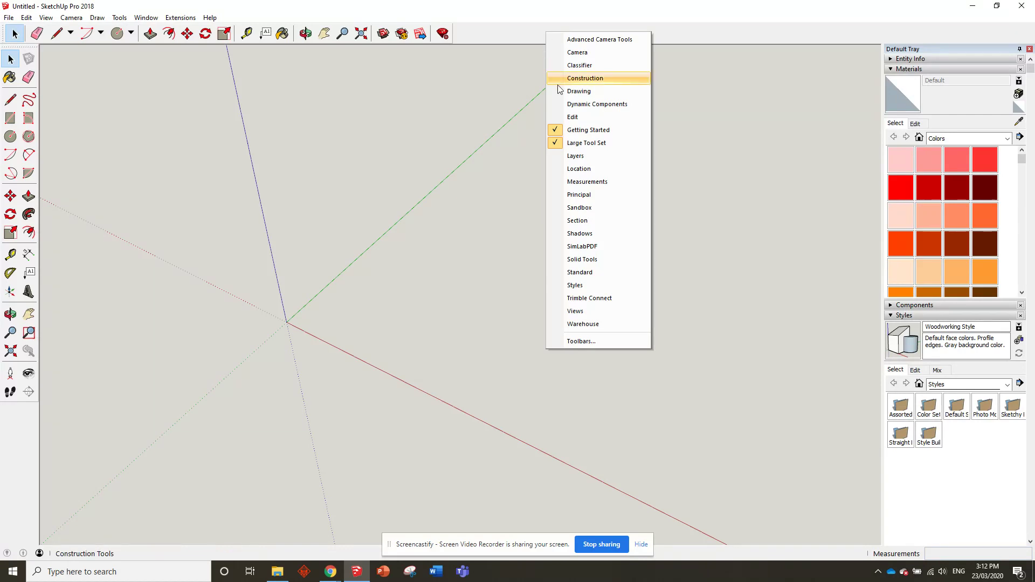
{"action": "left_click", "coordinate": [590, 260]}
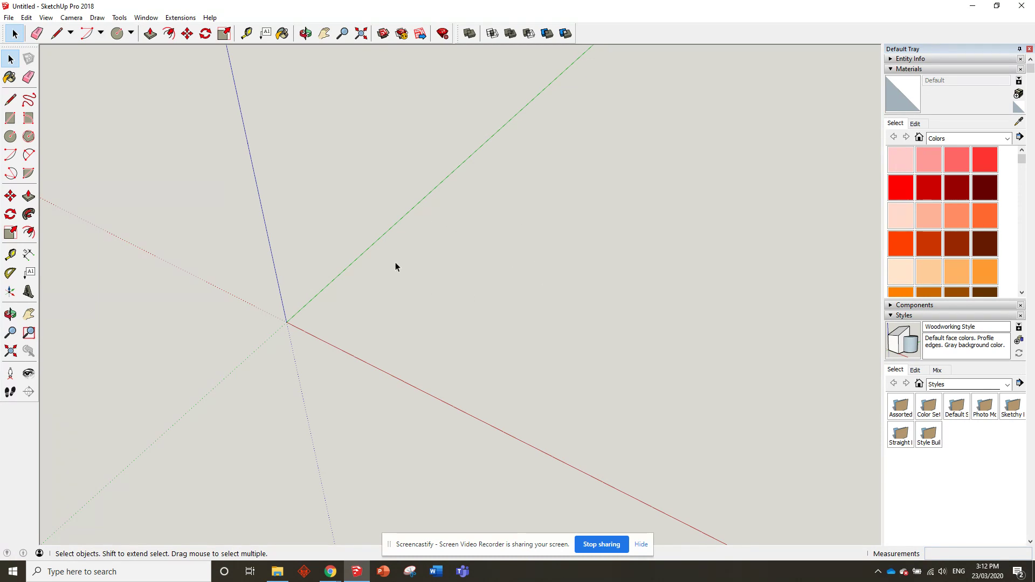
Step: Collapse the Materials, Layers and Scenes panels, leaving the Styles background settings showing
{"action": "left_click", "coordinate": [916, 371]}
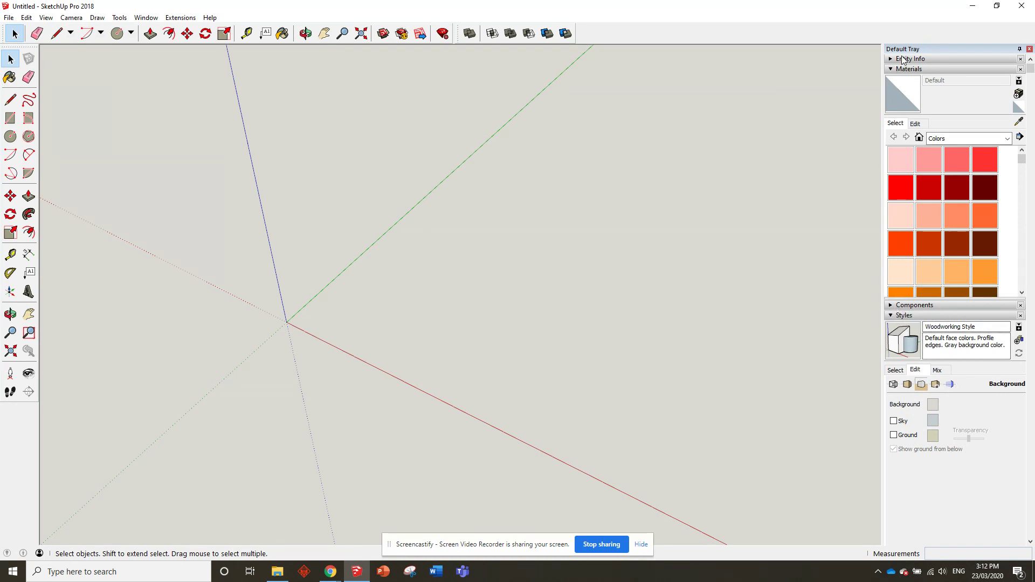
{"action": "left_click", "coordinate": [893, 70]}
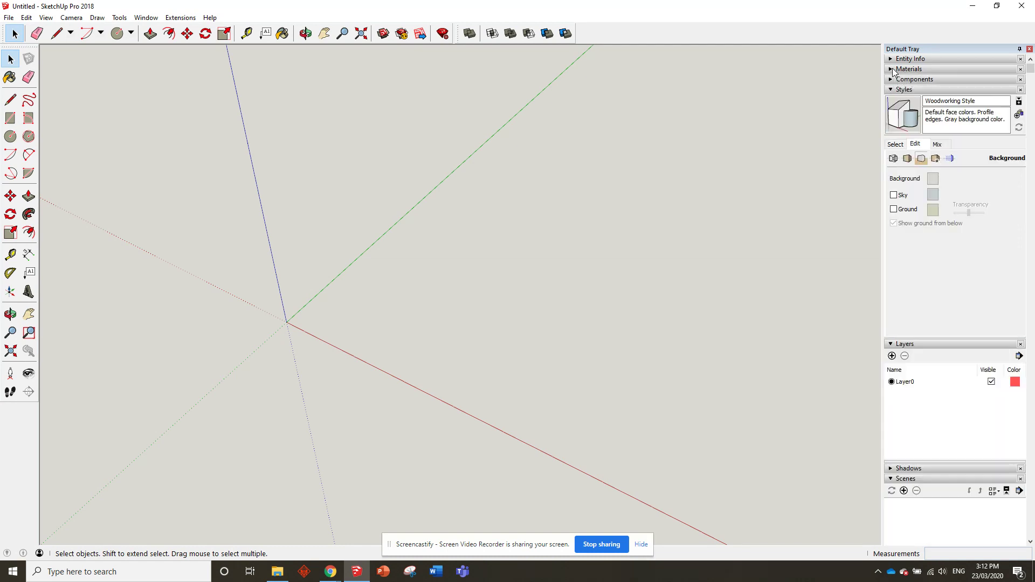
{"action": "left_click", "coordinate": [893, 89]}
{"action": "left_click", "coordinate": [894, 100]}
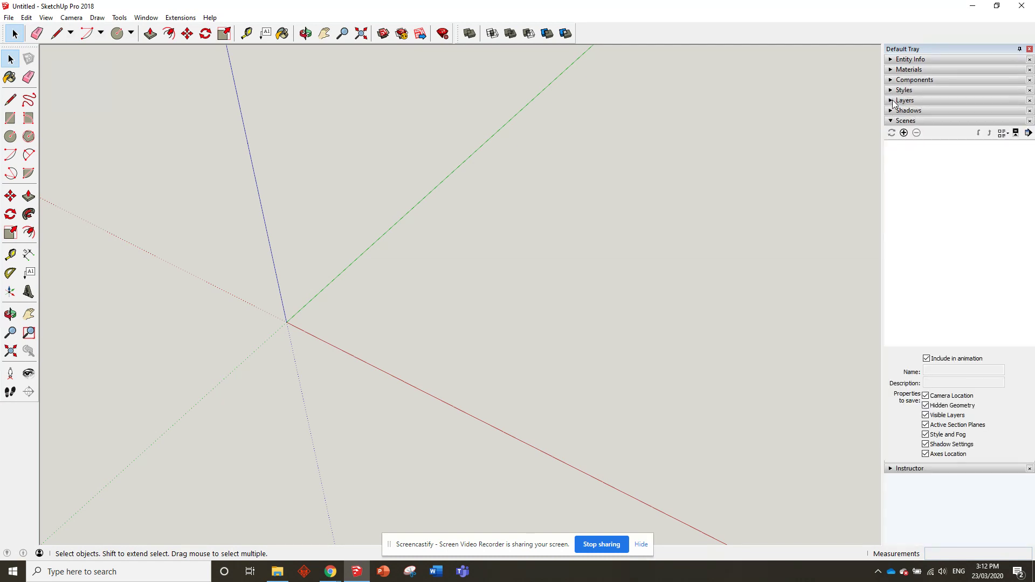
{"action": "left_click", "coordinate": [893, 121]}
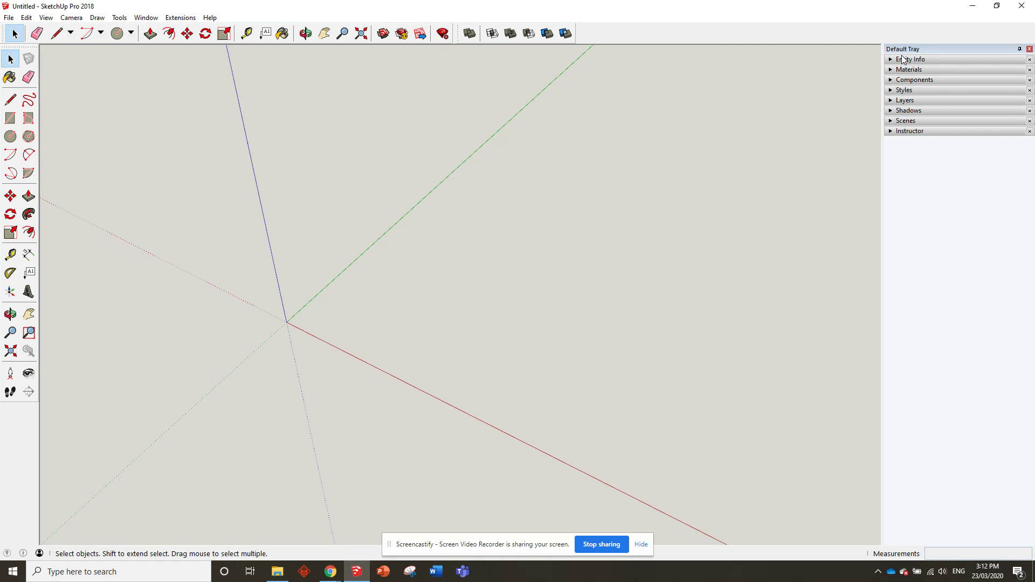
{"action": "left_click", "coordinate": [893, 91]}
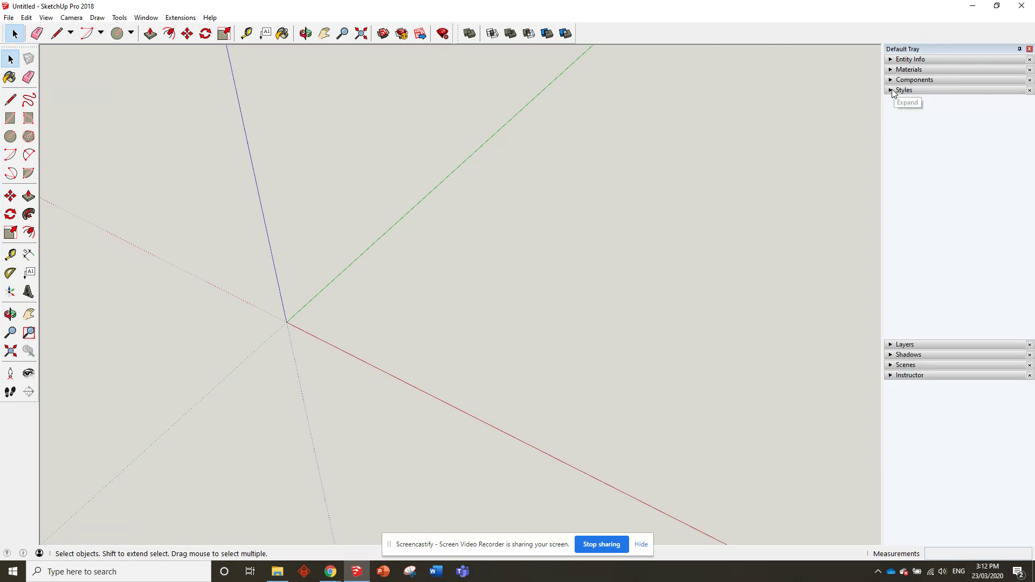
{"action": "left_click", "coordinate": [893, 91]}
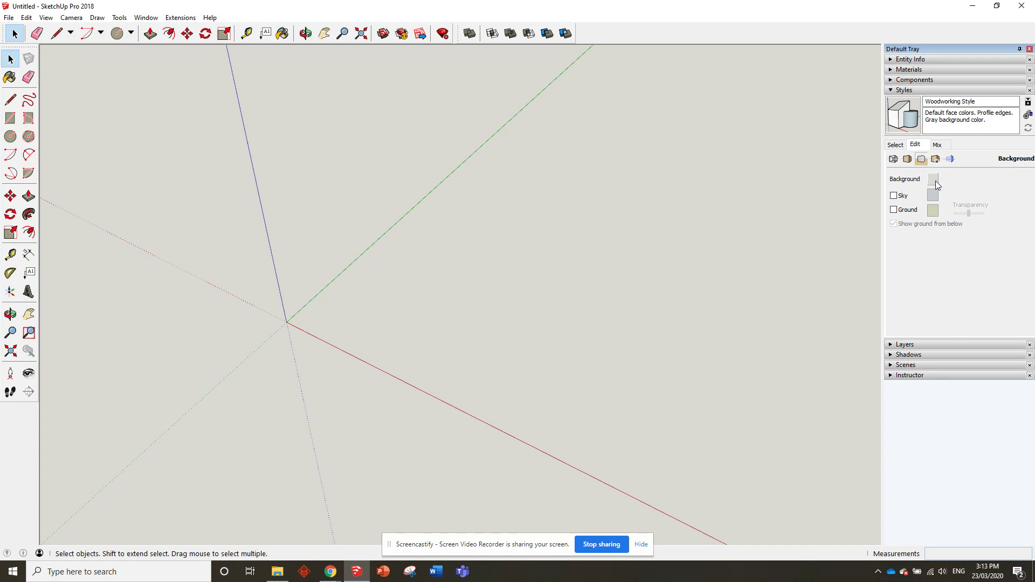
Step: Change the background colour to white, RGB 255, 255, 255
{"action": "left_click", "coordinate": [935, 180]}
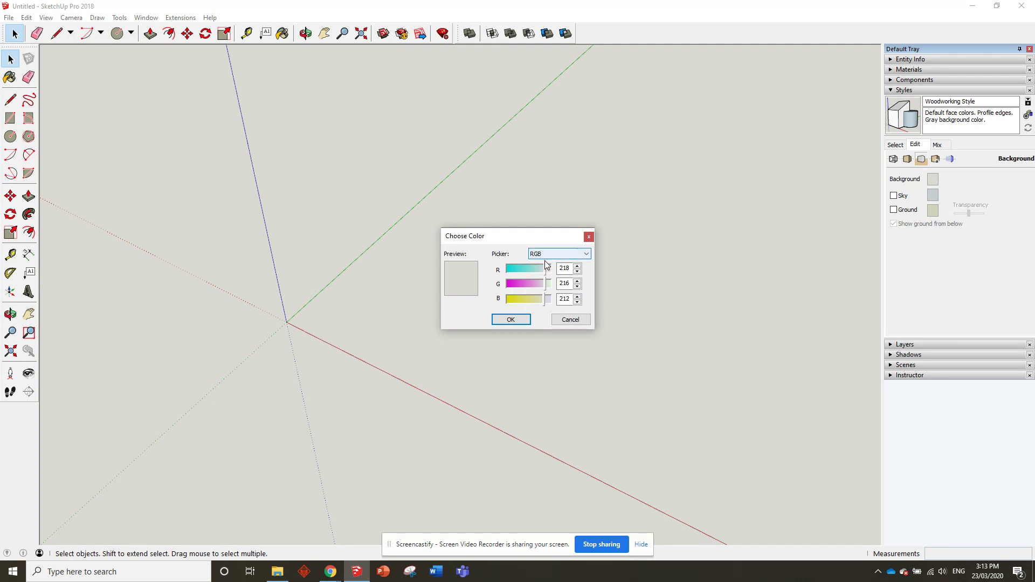
{"action": "left_click_drag", "start_coordinate": [545, 269], "coordinate": [551, 299]}
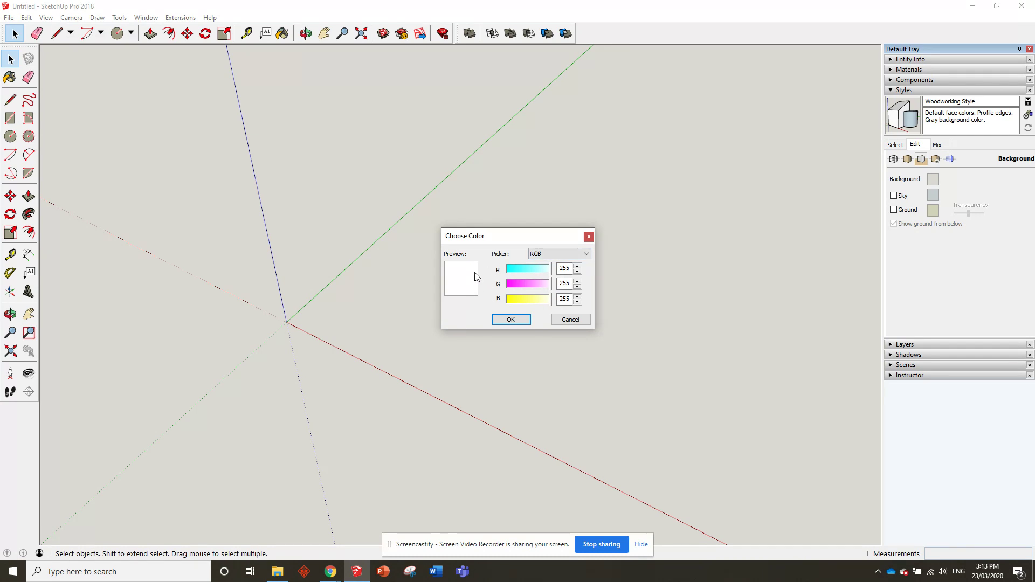
{"action": "left_click", "coordinate": [509, 320]}
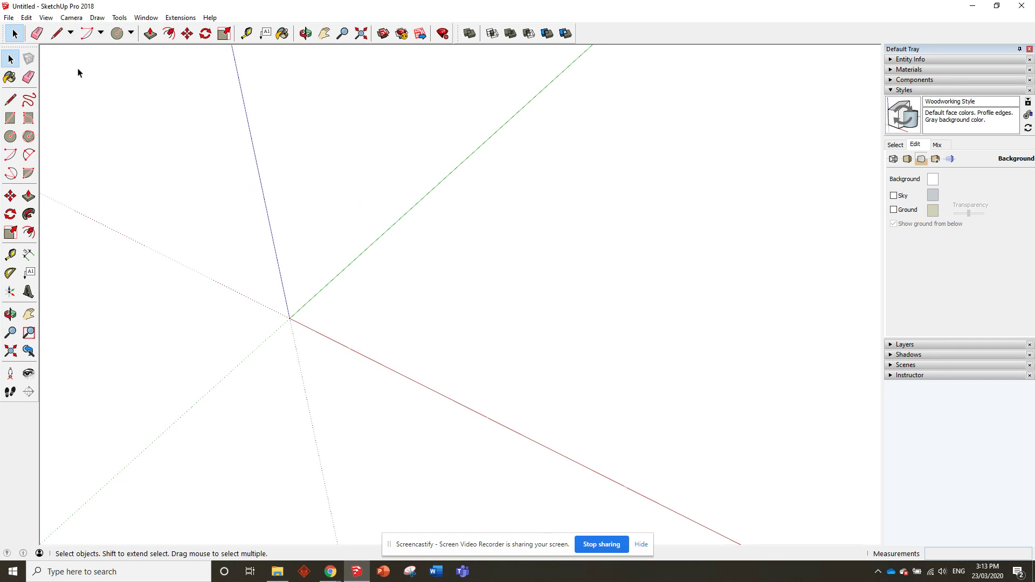
Step: Save the model as default template 'White Background Template Millimetres', then close SketchUp
{"action": "left_click", "coordinate": [9, 18]}
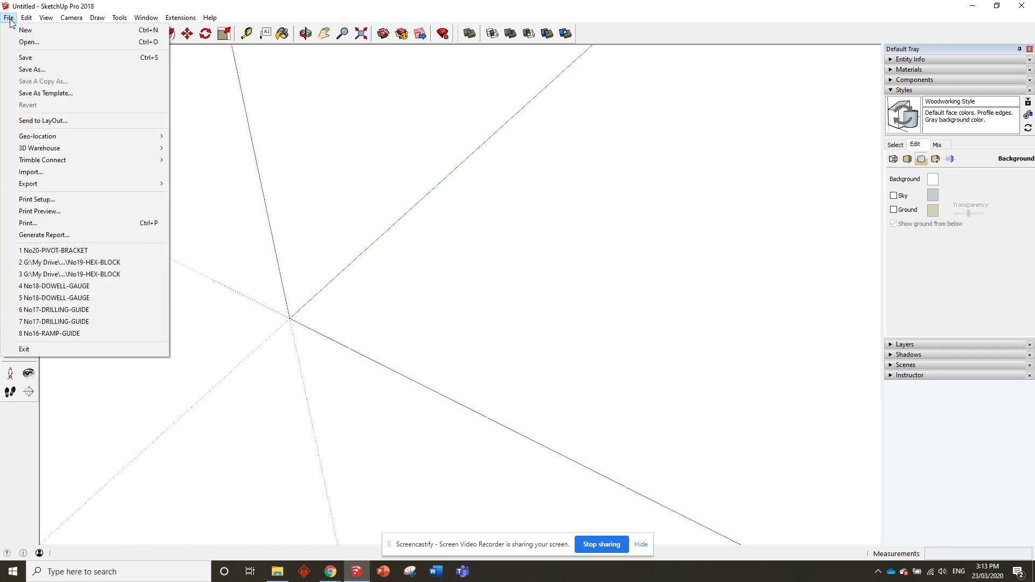
{"action": "left_click", "coordinate": [113, 94]}
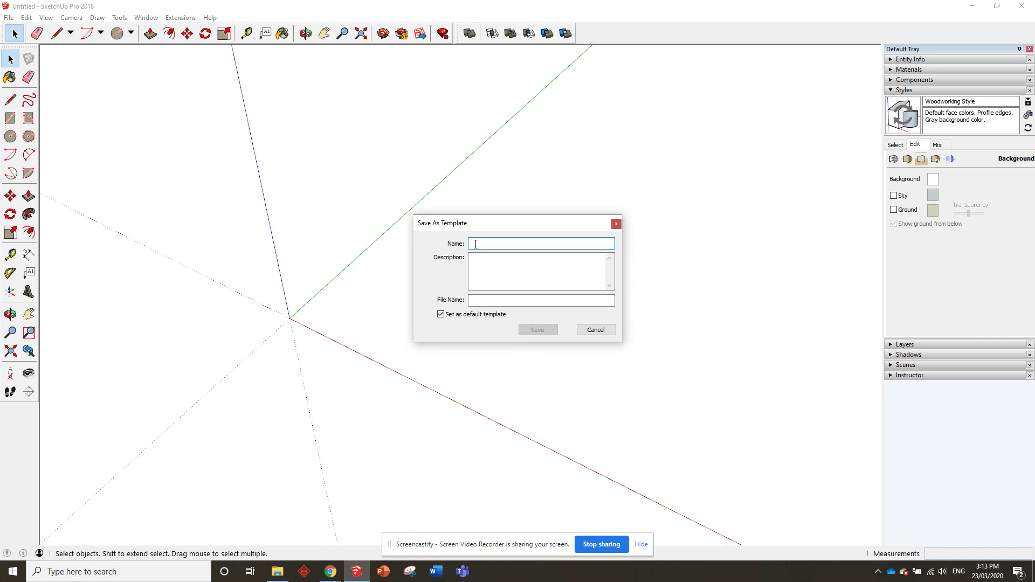
{"action": "type", "text": "White Background Template Millimetres"}
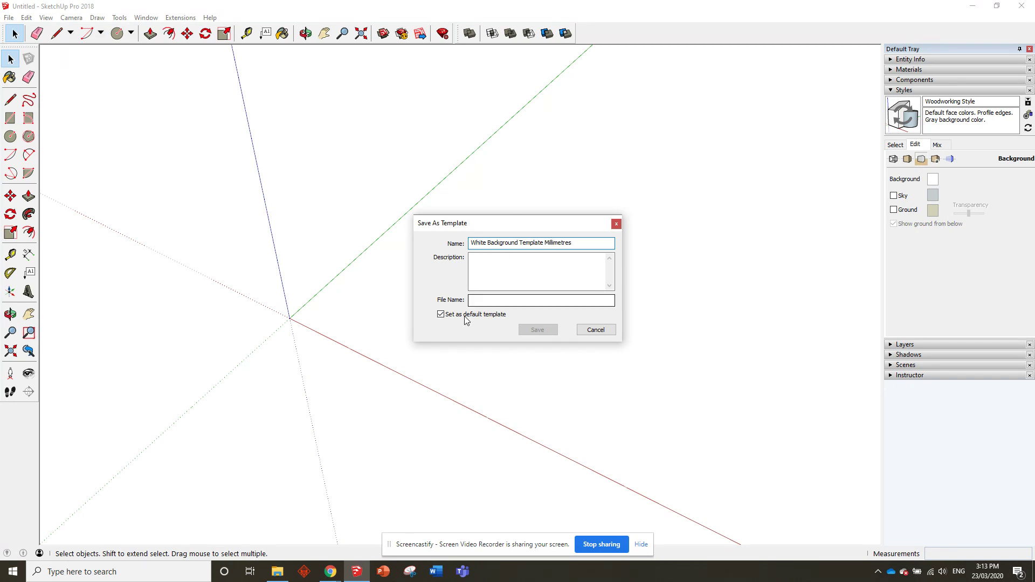
{"action": "left_click_drag", "start_coordinate": [579, 241], "coordinate": [461, 244]}
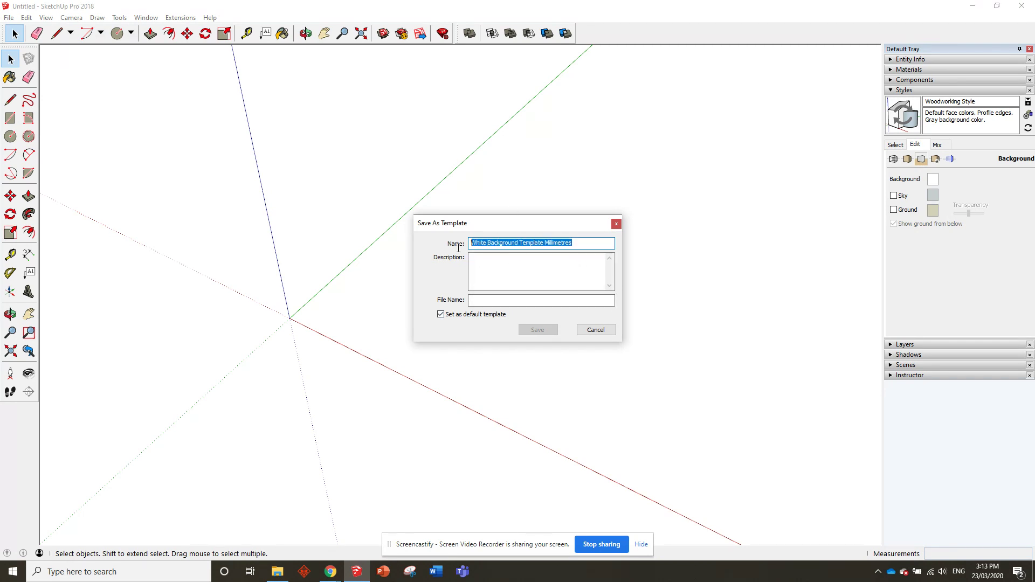
{"action": "left_click", "coordinate": [509, 303]}
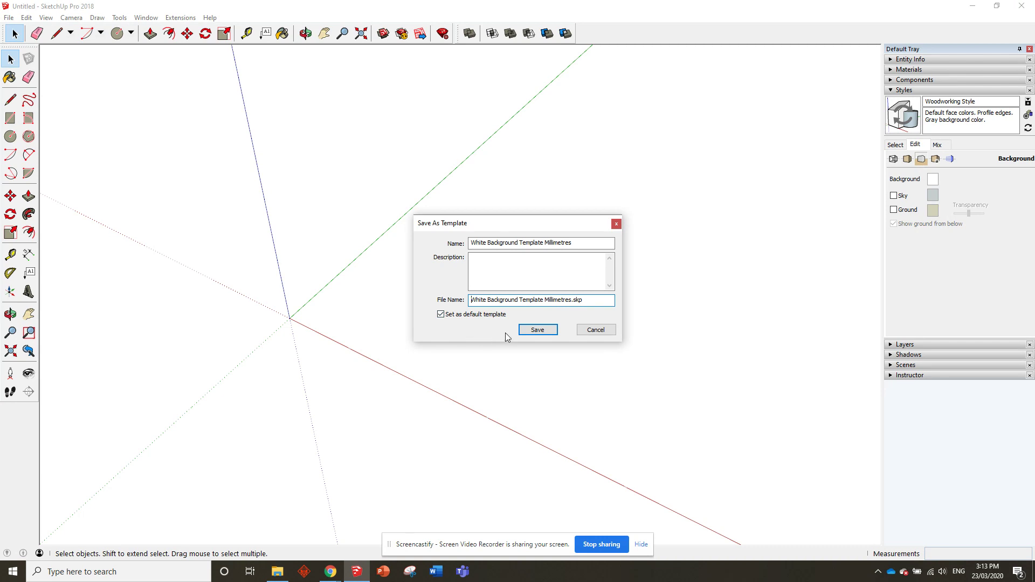
{"action": "left_click", "coordinate": [533, 330]}
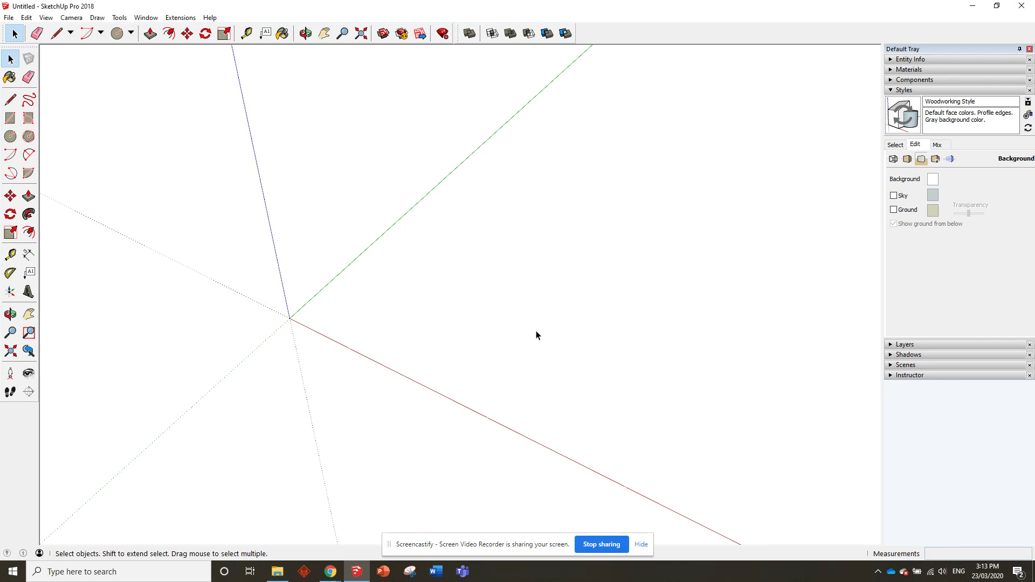
{"action": "left_click", "coordinate": [1021, 6]}
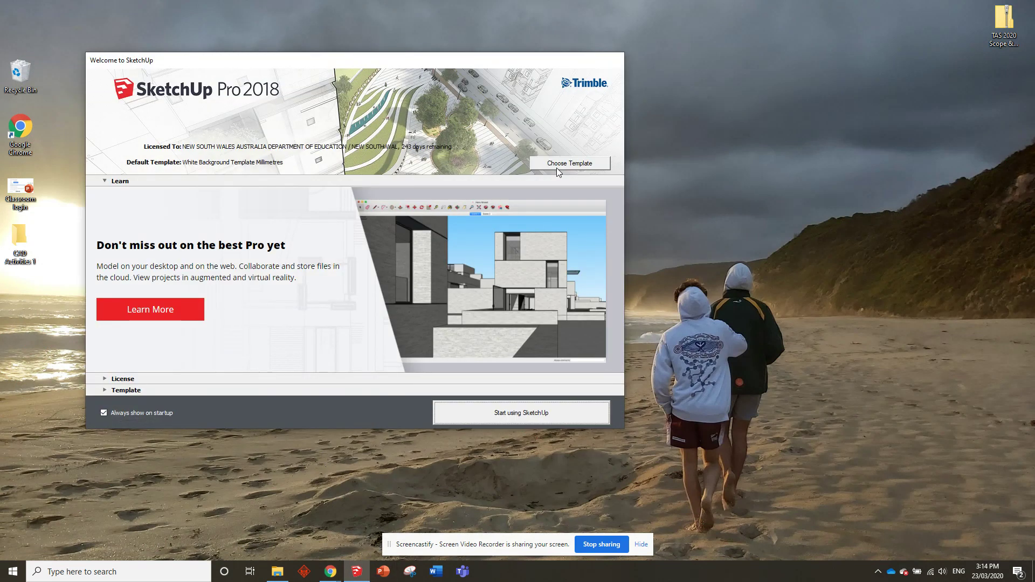
Step: Start a new model from the White Background Template Millimetres template
{"action": "left_click", "coordinate": [557, 164]}
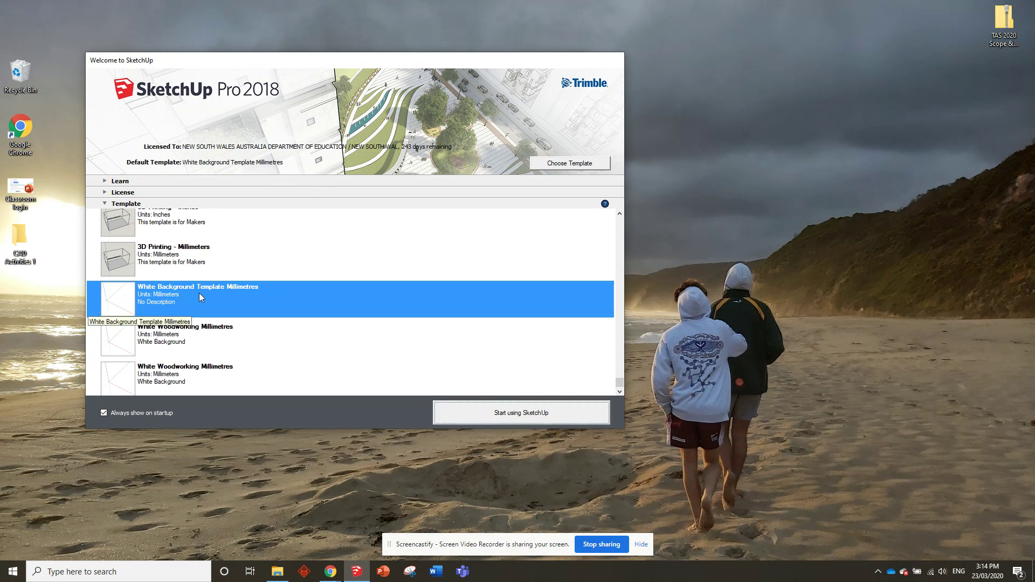
{"action": "left_click", "coordinate": [477, 419]}
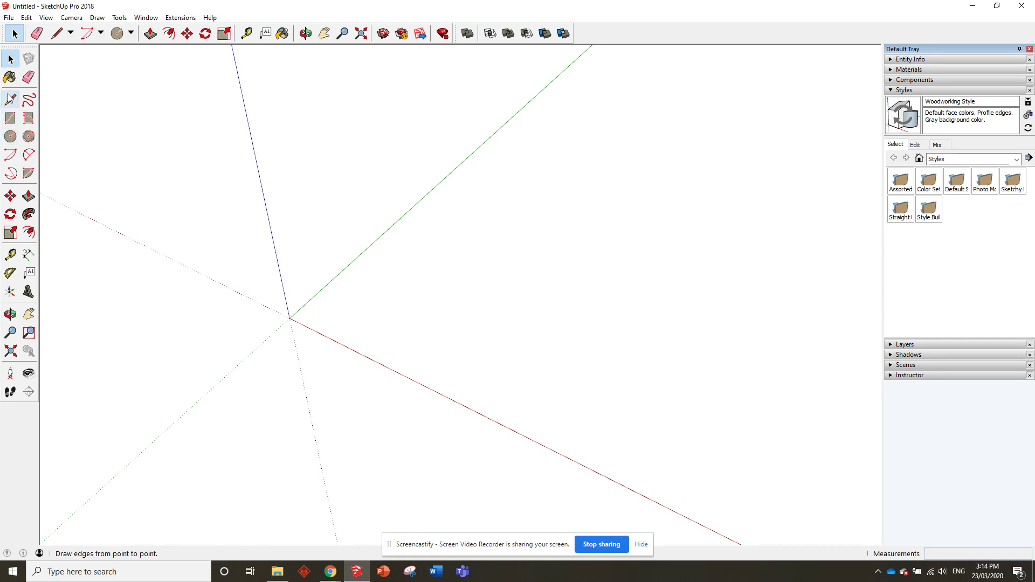
{"action": "left_click", "coordinate": [11, 118]}
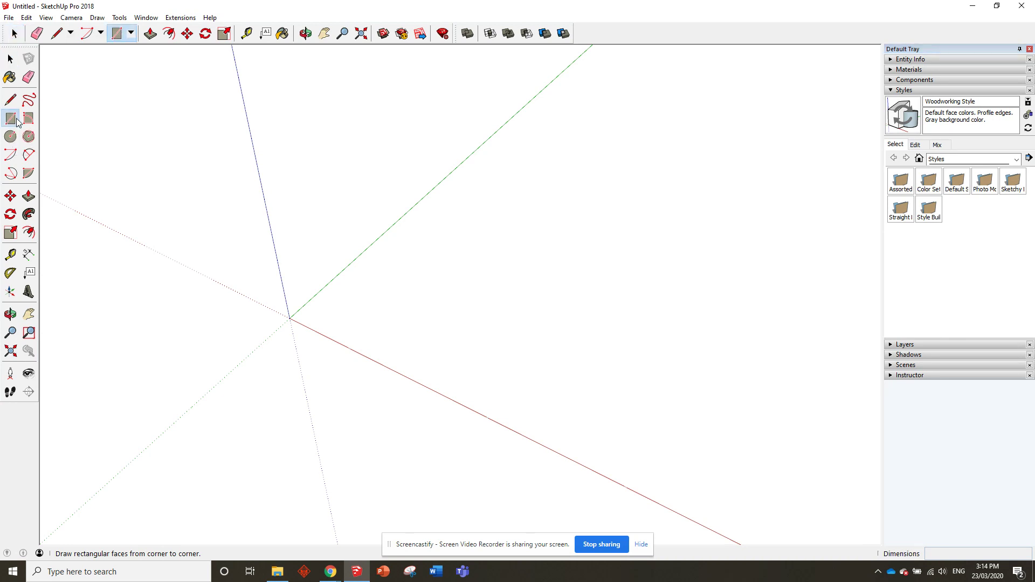
{"action": "left_click", "coordinate": [289, 319]}
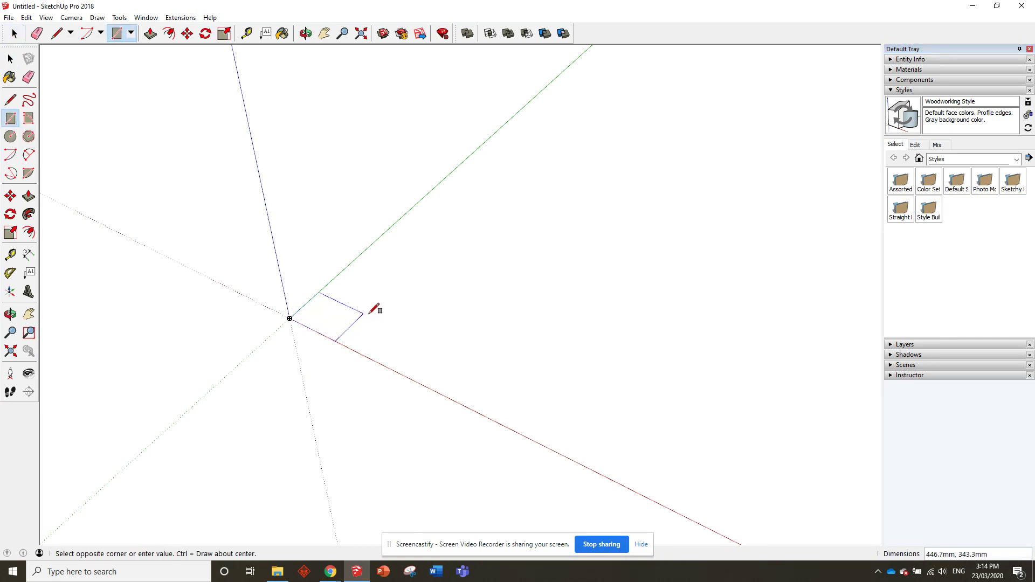
{"action": "left_click", "coordinate": [470, 296]}
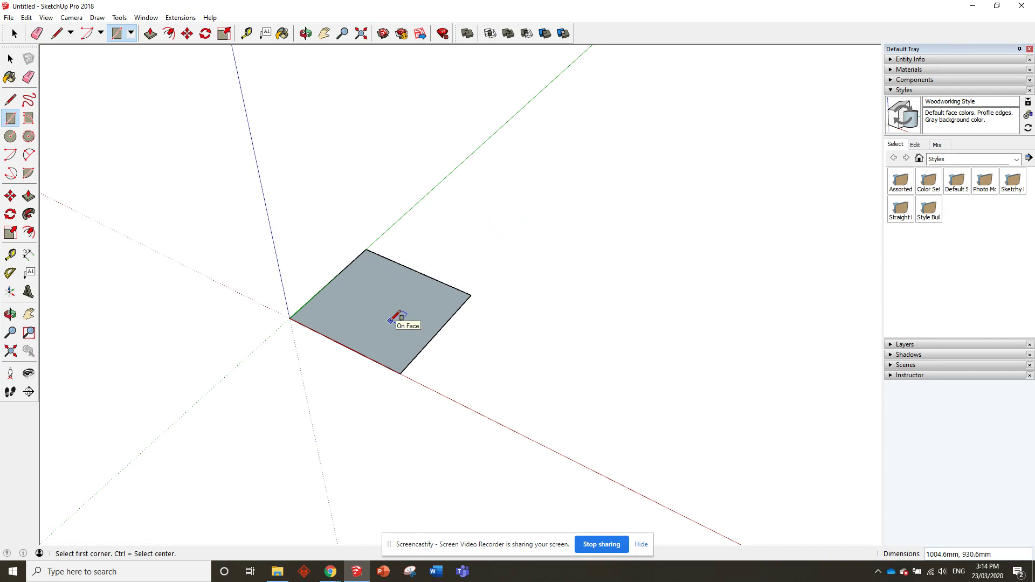
{"action": "key", "text": "ctrl"}
{"action": "key", "text": "ctrl+z"}
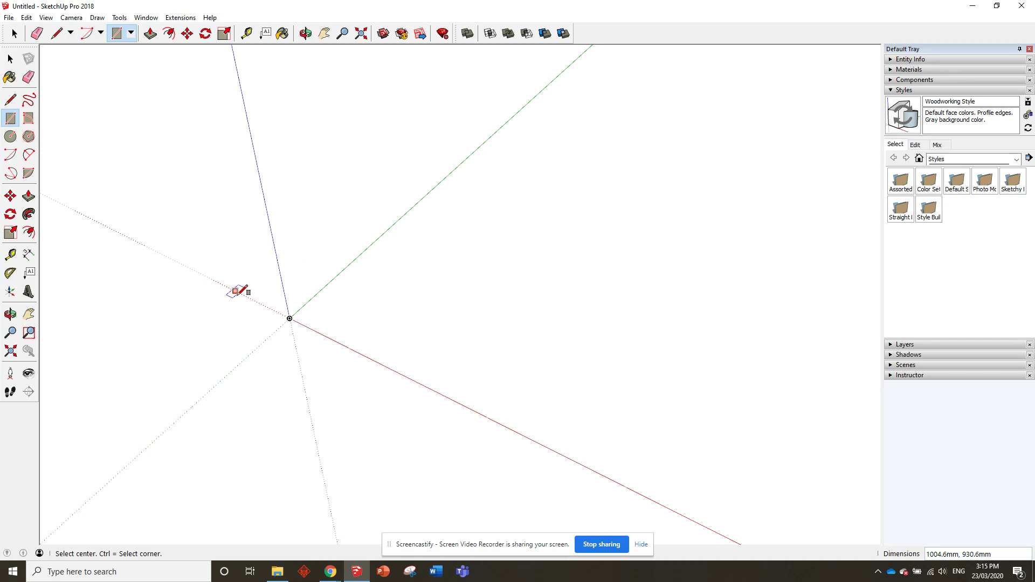
Step: Draw a 100 × 100 rectangle in corner mode, anchored at the origin
{"action": "left_click", "coordinate": [289, 319]}
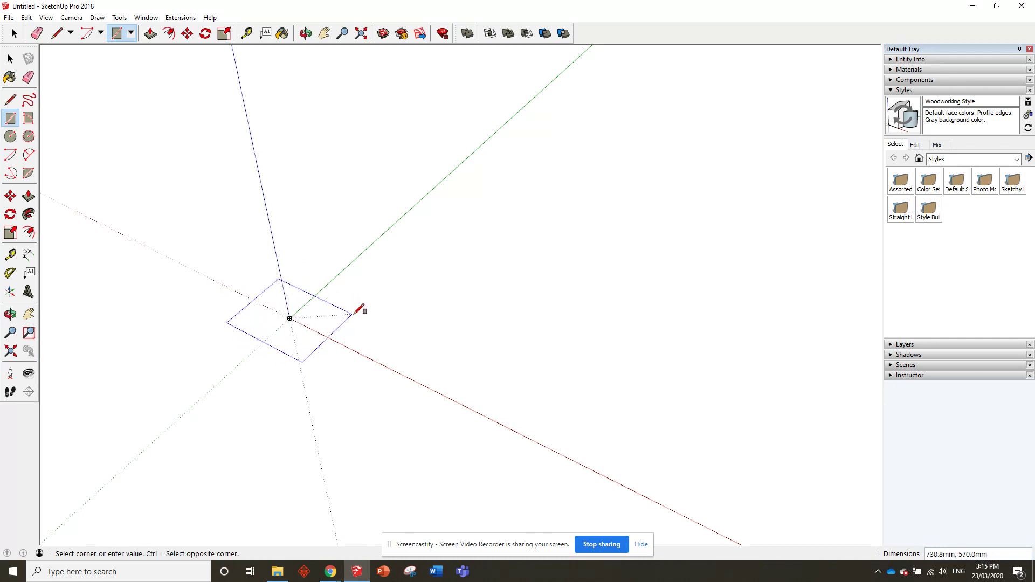
{"action": "key", "text": "ctrl"}
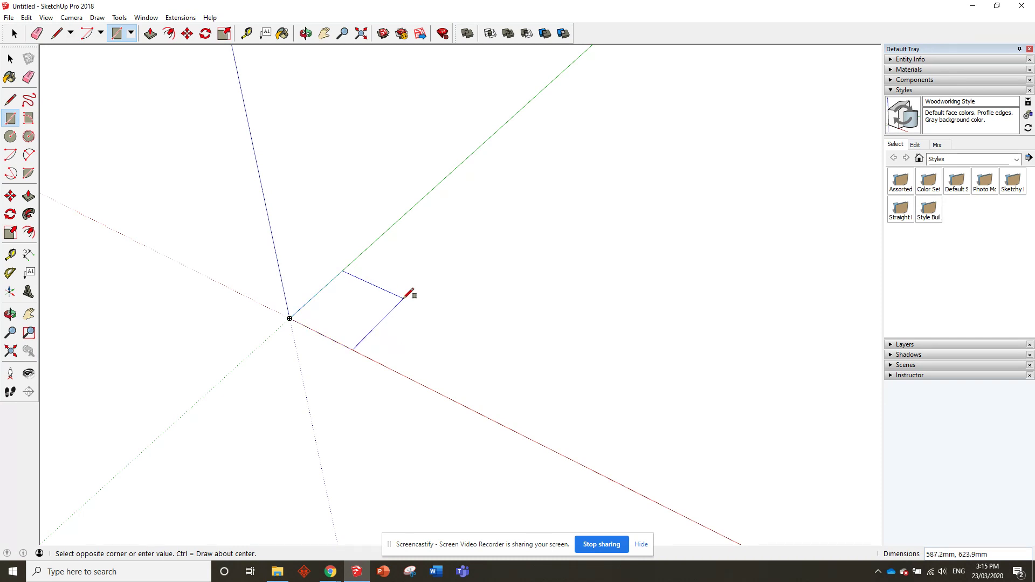
{"action": "type", "text": "100,100"}
{"action": "key", "text": "Return"}
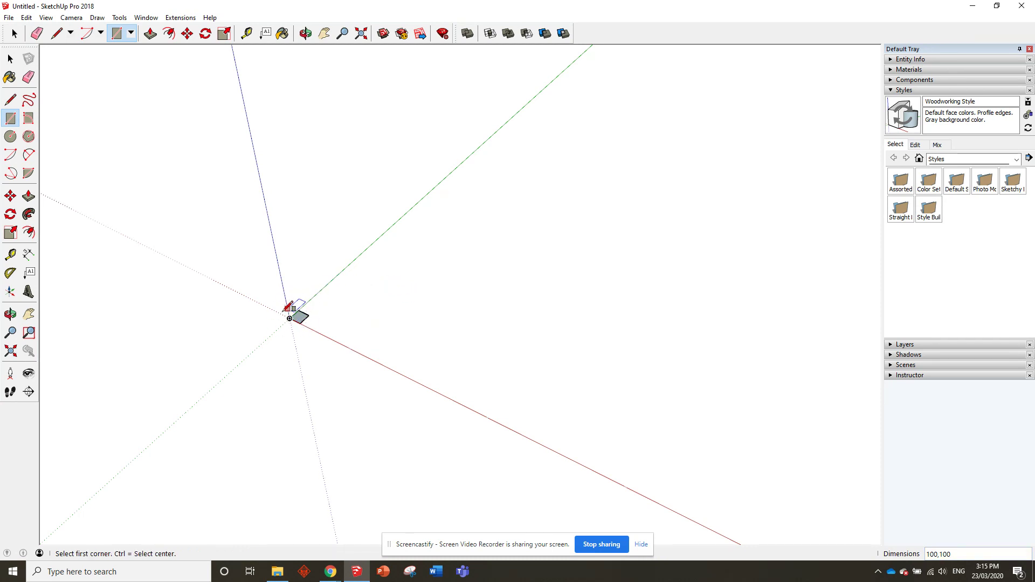
Step: Zoom in and orbit around the 100 × 100 square so it fills the view
{"action": "scroll", "coordinate": [290, 318], "scroll_direction": "up", "scroll_amount": 10}
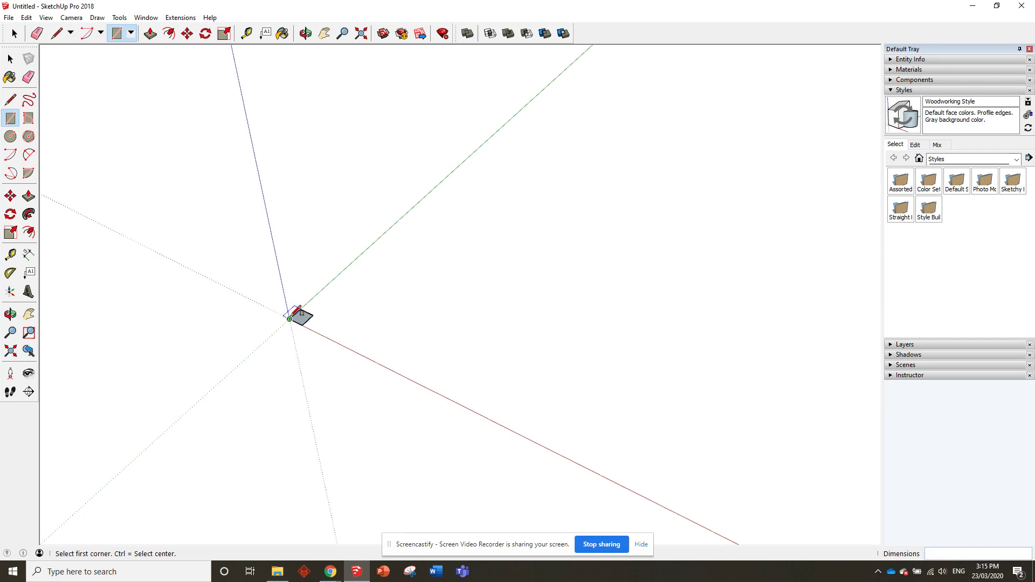
{"action": "scroll", "coordinate": [439, 343], "scroll_direction": "up", "scroll_amount": 3}
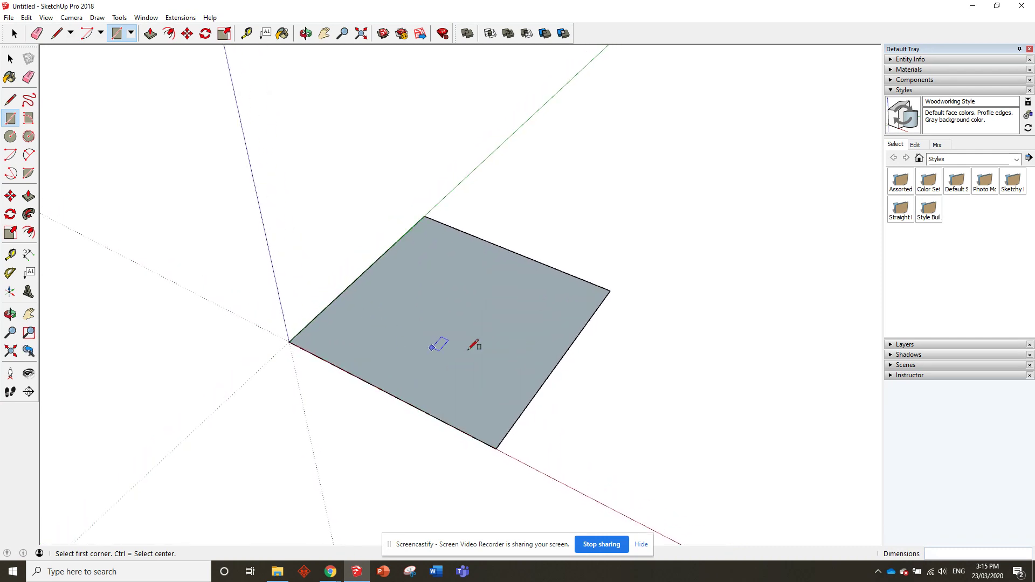
{"action": "scroll", "coordinate": [485, 347], "scroll_direction": "down", "scroll_amount": 6}
{"action": "scroll", "coordinate": [488, 334], "scroll_direction": "down", "scroll_amount": 2}
{"action": "scroll", "coordinate": [489, 341], "scroll_direction": "up", "scroll_amount": 6}
{"action": "mouse_move", "coordinate": [447, 355]}
{"action": "middle_mouse_down"}
{"action": "mouse_move", "coordinate": [272, 261]}
{"action": "mouse_move", "coordinate": [462, 296]}
{"action": "mouse_move", "coordinate": [390, 293]}
{"action": "mouse_move", "coordinate": [387, 280]}
{"action": "middle_mouse_up"}
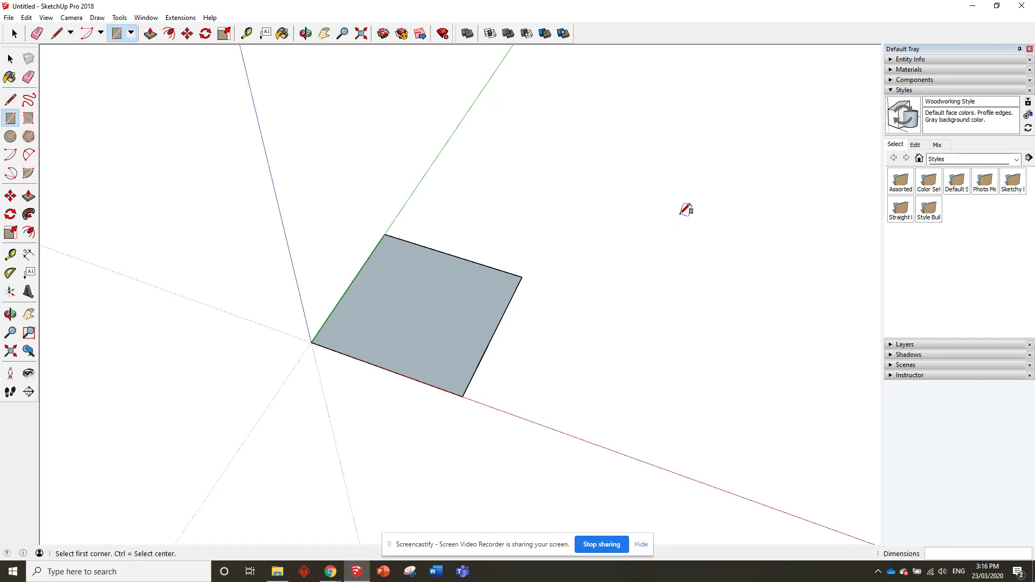
{"action": "key", "text": "o"}
{"action": "left_click_drag", "start_coordinate": [599, 287], "coordinate": [606, 208]}
{"action": "key", "text": "r"}
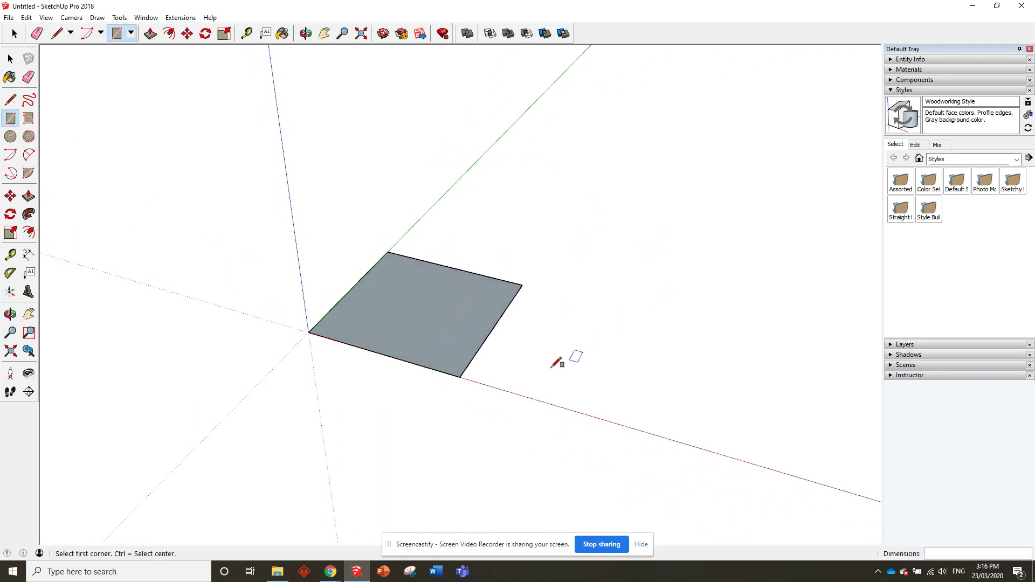